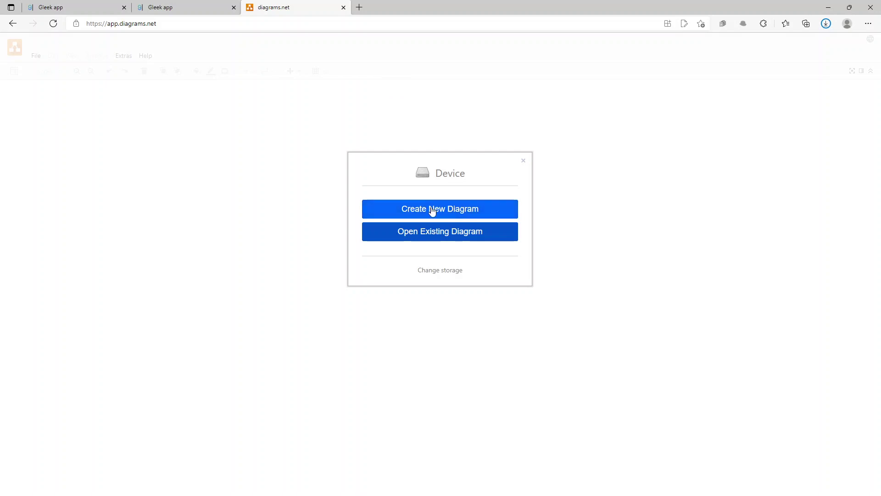
pyautogui.click(433, 210)
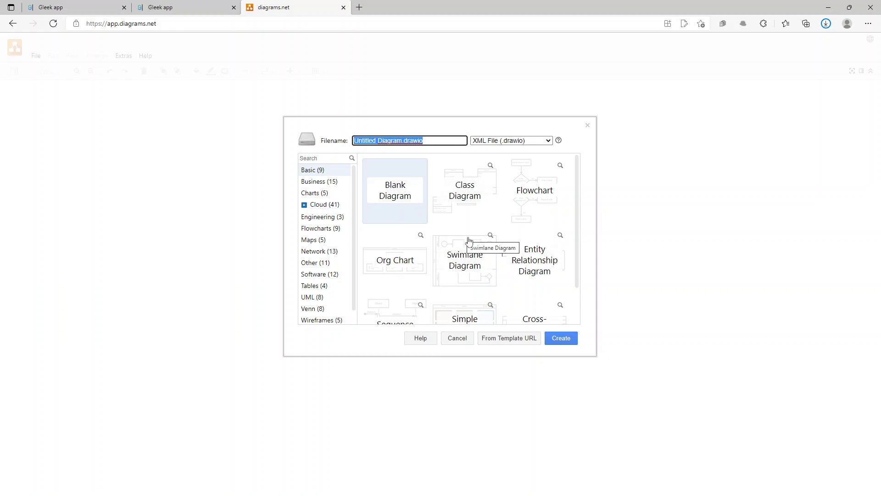
pyautogui.click(522, 271)
pyautogui.click(396, 141)
pyautogui.moveTo(402, 141); pyautogui.dragTo(303, 144)
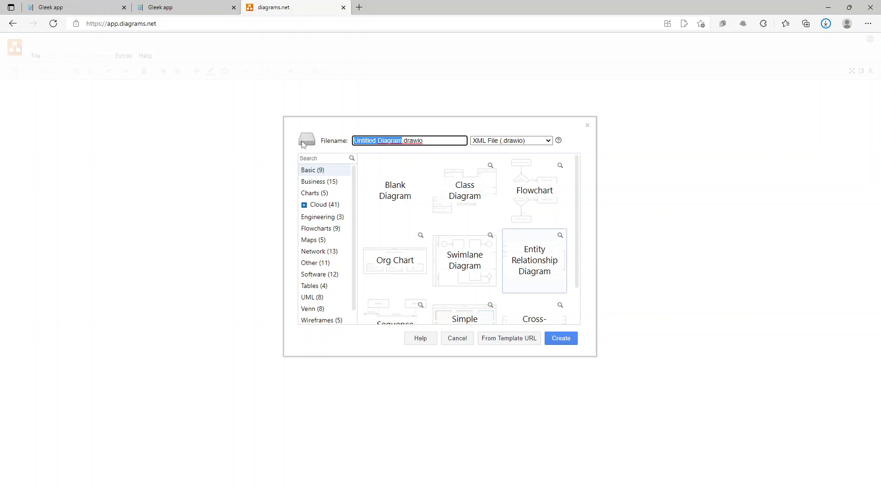
pyautogui.write('ERD')
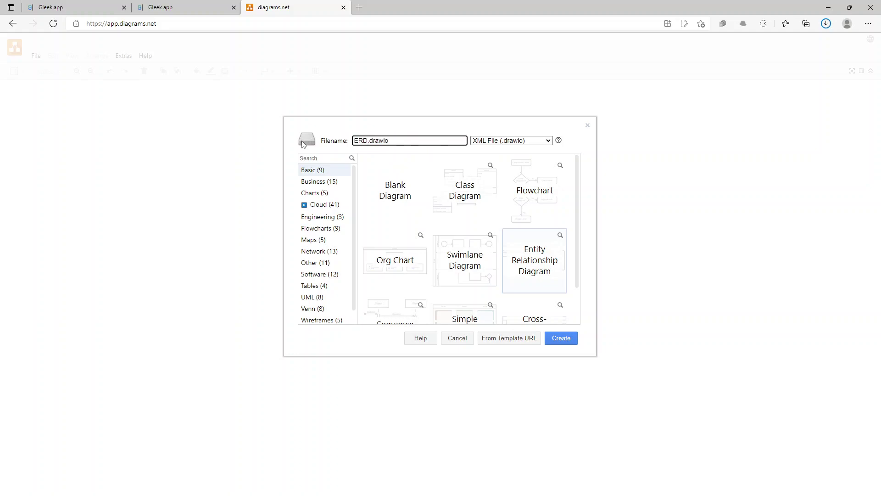
pyautogui.click(547, 142)
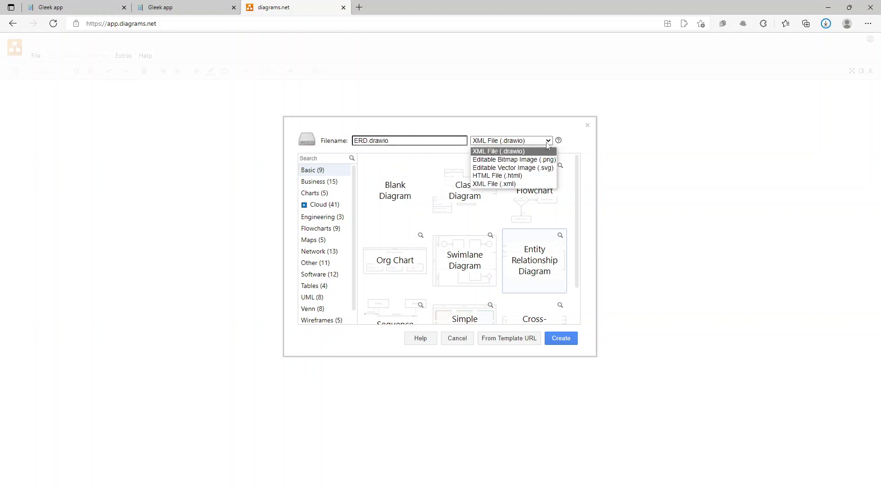
pyautogui.click(529, 169)
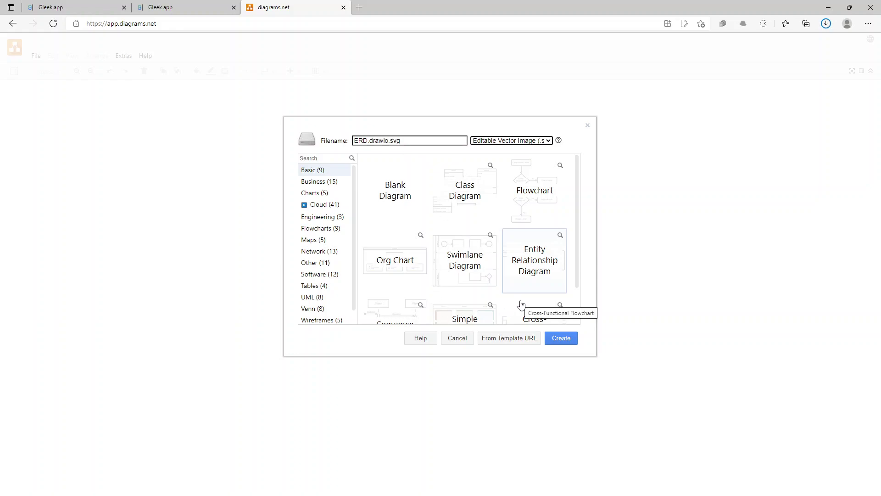
pyautogui.click(564, 339)
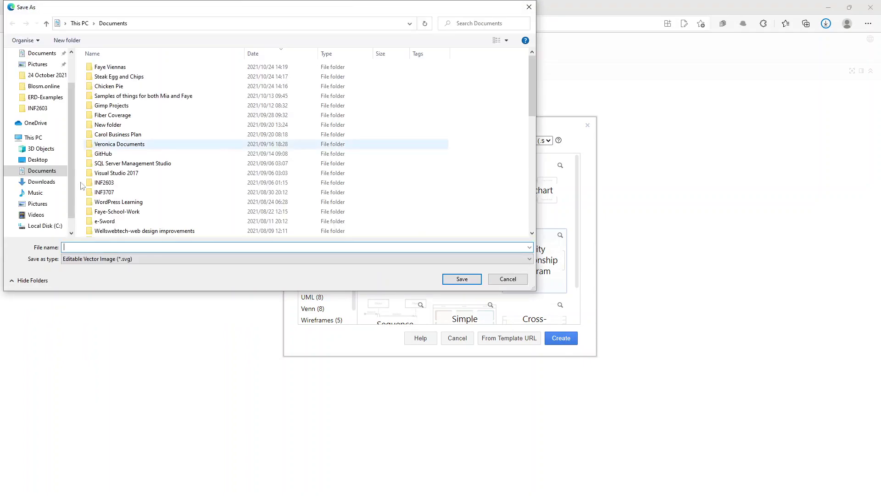
pyautogui.click(505, 281)
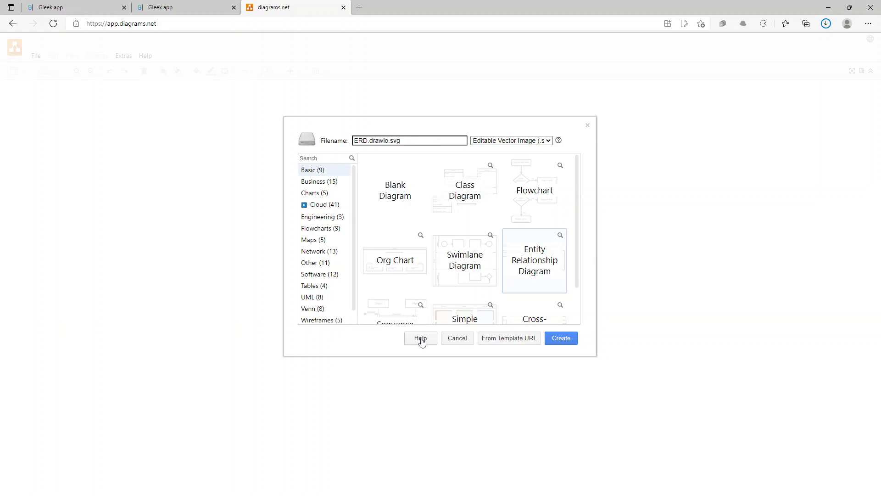
pyautogui.click(461, 338)
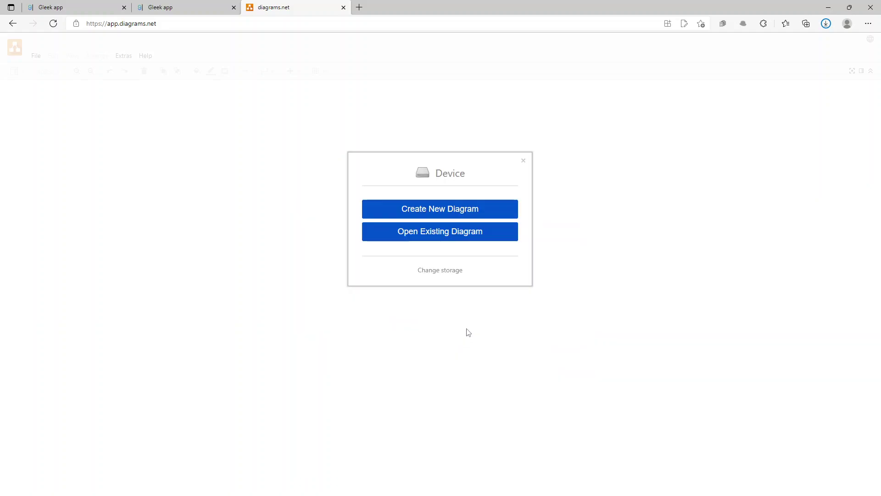
# Close the diagrams.net storage dialog and switch to the Gleek tab's Entity-Relationship Welcome diagram.
pyautogui.click(523, 160)
pyautogui.click(183, 8)
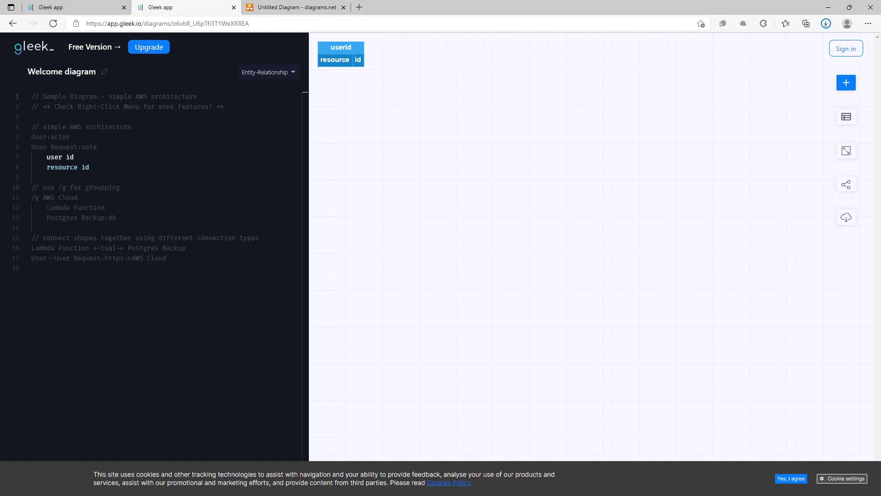
# Alt+Tab to Acrobat Reader showing Question 4's FlyRight Crow's Foot ERD requirements.
pyautogui.hotkey('alt', 'Tab')
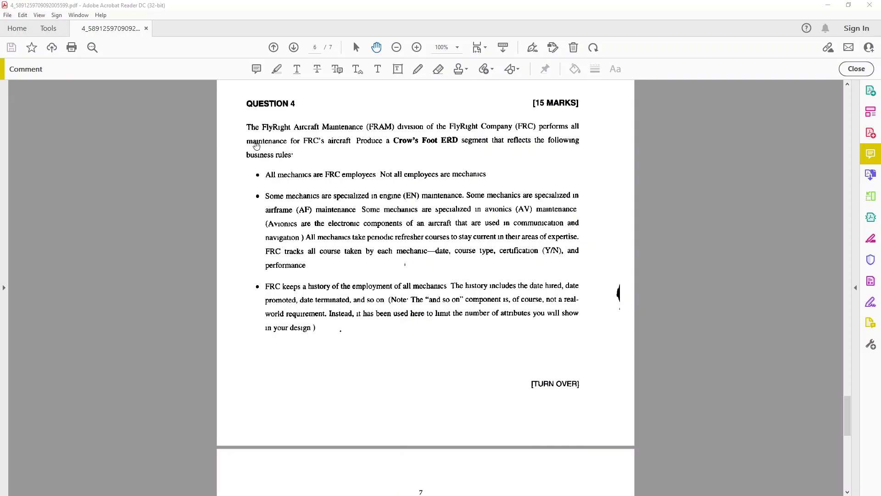
# Review Question 4's business rules in the PDF, then restore down the Acrobat window.
pyautogui.scroll(-3, 521, 242)
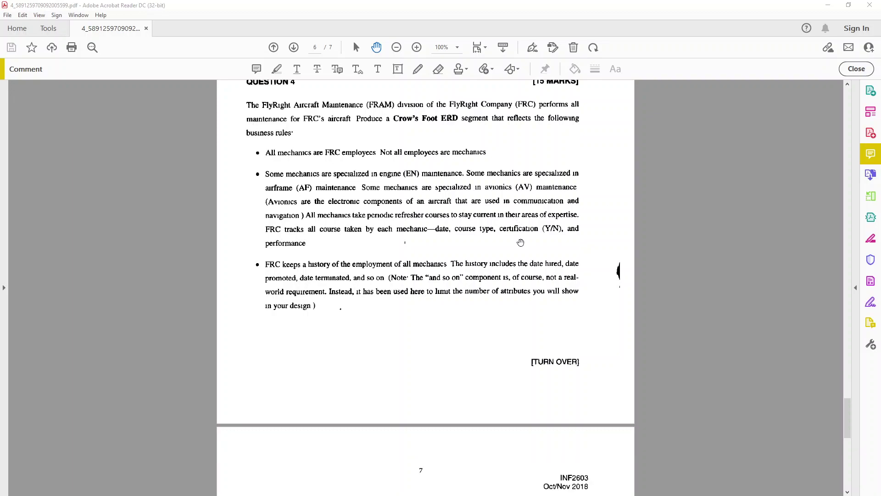
pyautogui.scroll(-4, 521, 242)
pyautogui.scroll(5, 521, 242)
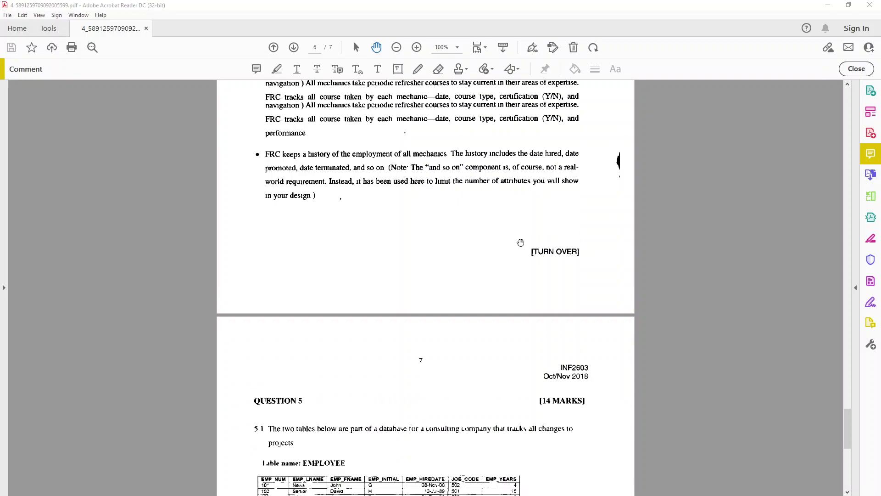
pyautogui.scroll(3, 521, 242)
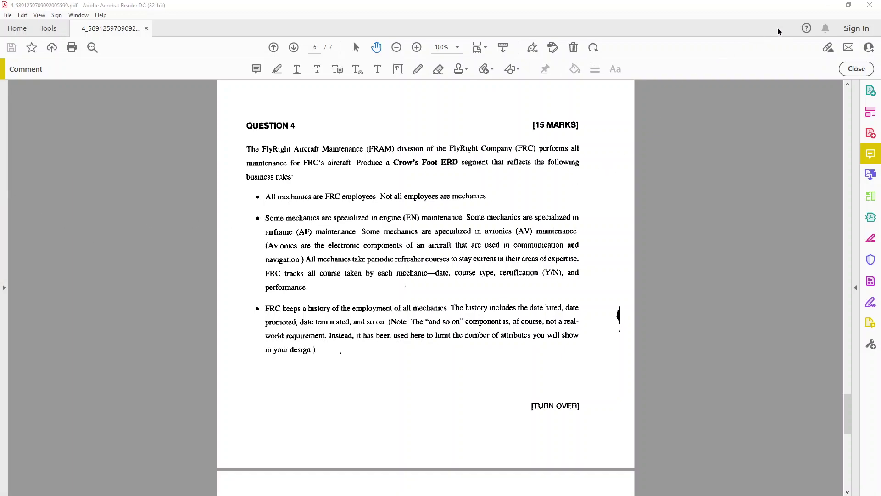
pyautogui.click(849, 6)
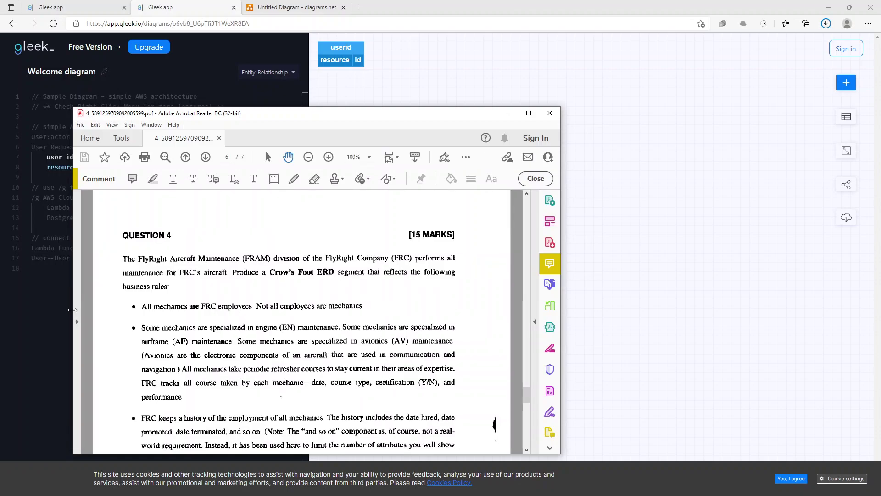
# Narrow the PDF window, move it to the right side and make it taller.
pyautogui.moveTo(105, 311); pyautogui.dragTo(105, 311)
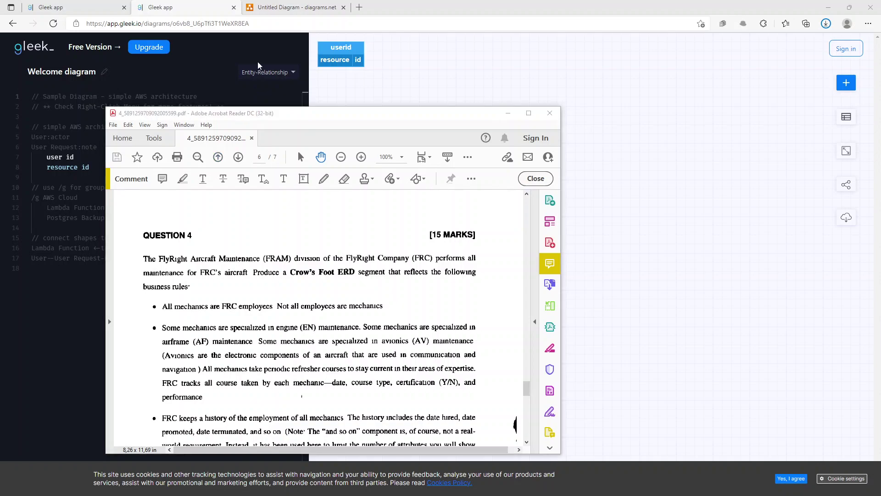
pyautogui.moveTo(327, 109); pyautogui.dragTo(637, 14)
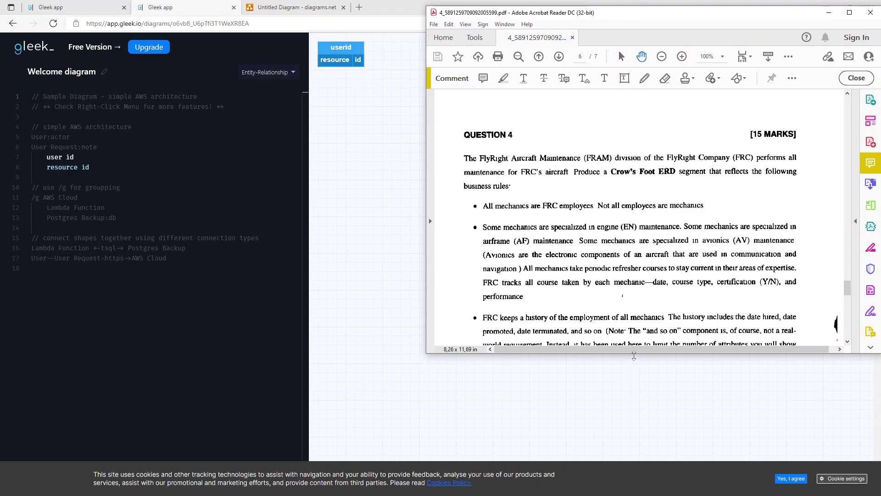
pyautogui.moveTo(651, 441); pyautogui.dragTo(651, 471)
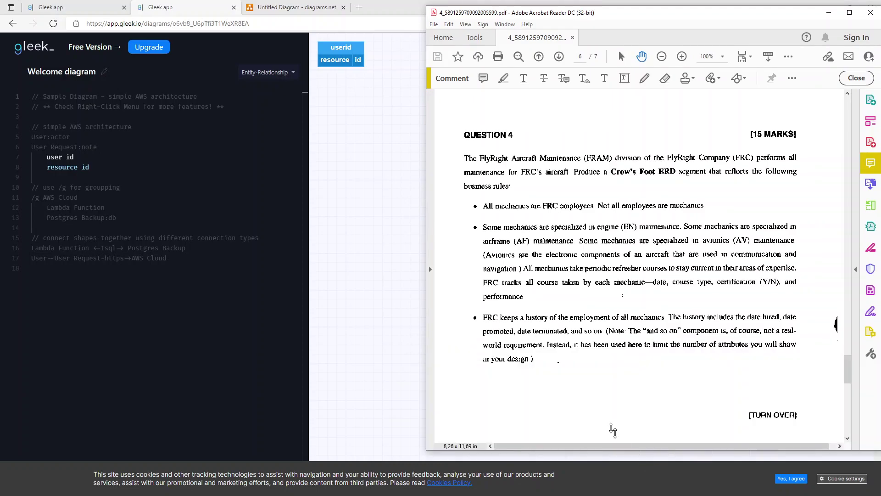
# Restore the Gleek browser, move it to the top-left and stretch it taller beside the PDF.
pyautogui.click(386, 7)
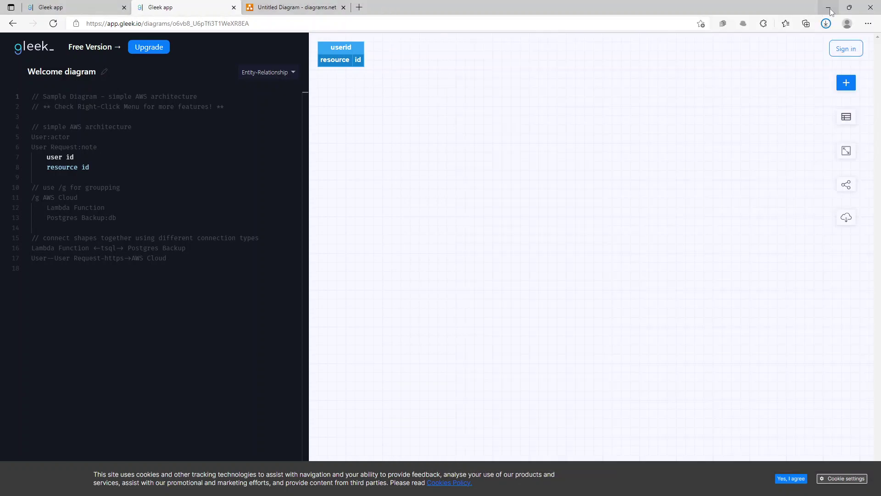
pyautogui.click(849, 8)
pyautogui.moveTo(701, 76); pyautogui.dragTo(378, 27)
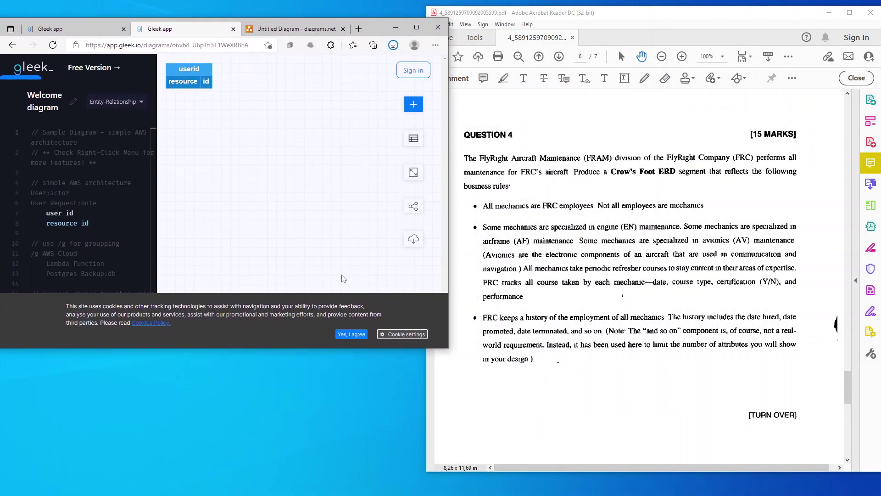
pyautogui.moveTo(311, 350); pyautogui.dragTo(311, 468)
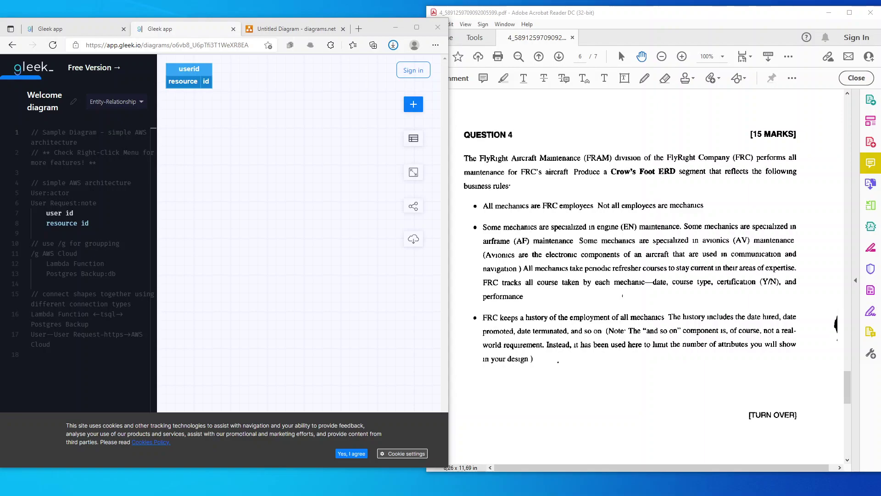
# Replace the sample user id and resource id lines with the pasted EMPLOYEE entity (EMP_ID, EMP_TYPE).
pyautogui.click(46, 213)
pyautogui.moveTo(46, 213); pyautogui.dragTo(90, 221)
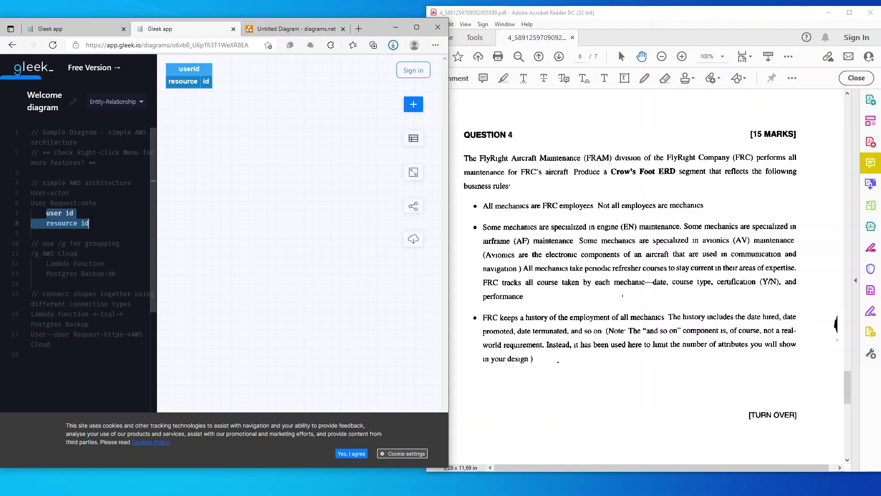
pyautogui.write('EMPLOYEE     PK EMP_ID     string EMP_TYPE')
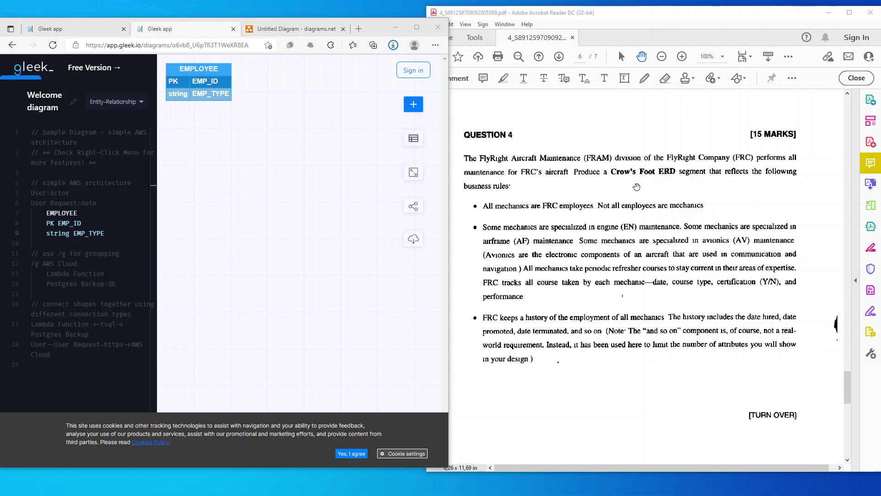
# Add a MECHANICS entity with PK EMP_ID, FK1 EMP_ID and string MECH_TYPE.
pyautogui.click(110, 233)
pyautogui.press('Return')
pyautogui.press('Return')
pyautogui.write('MECHANICS')
pyautogui.press('Return')
pyautogui.write('PK EMP_ID')
pyautogui.press('Return')
pyautogui.write('FK1 EMP_ID')
pyautogui.press('Return')
pyautogui.write('string MECH_TYPE')
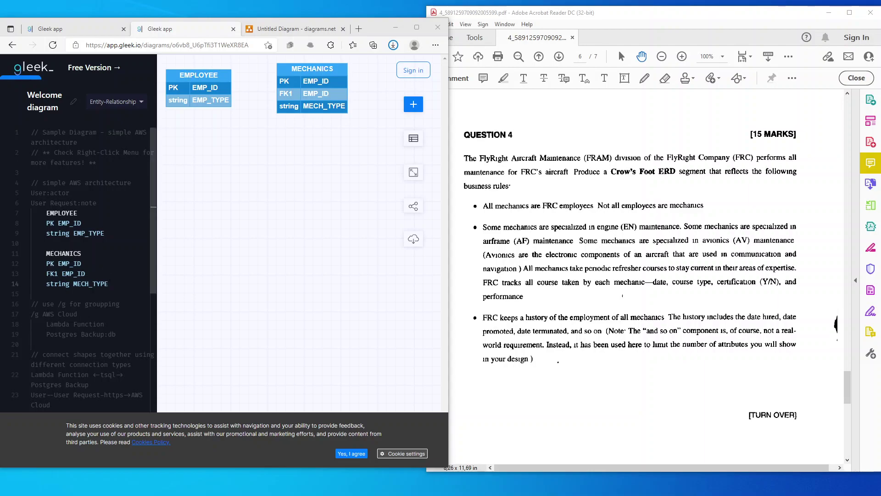
pyautogui.click(115, 283)
# Paste EN, AF and AV entities below MECHANICS, each keyed by EMP_ID with FK1 EMP_ID.
pyautogui.press('Return')
pyautogui.press('Return')
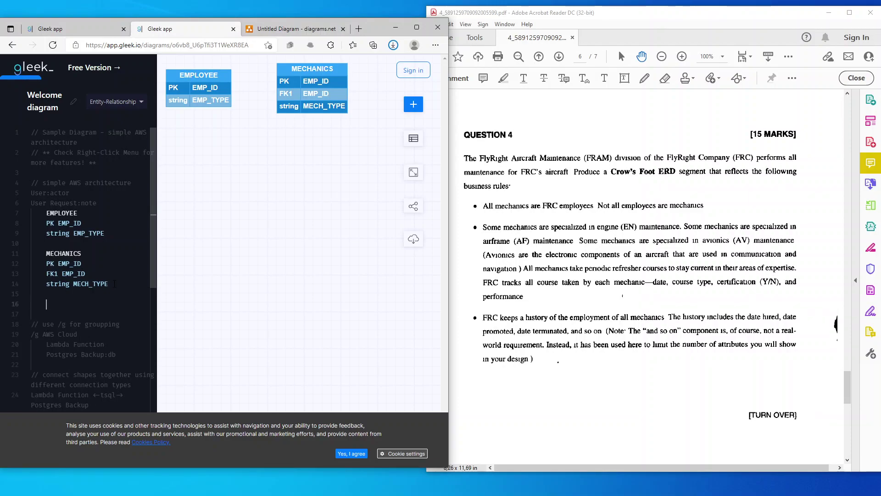
pyautogui.write('EN PK EMP_ID FK1 EMP_ID  AF PK EMP_ID FK1 EMP_ID  AV PK EMP_ID FK1 EMP_ID')
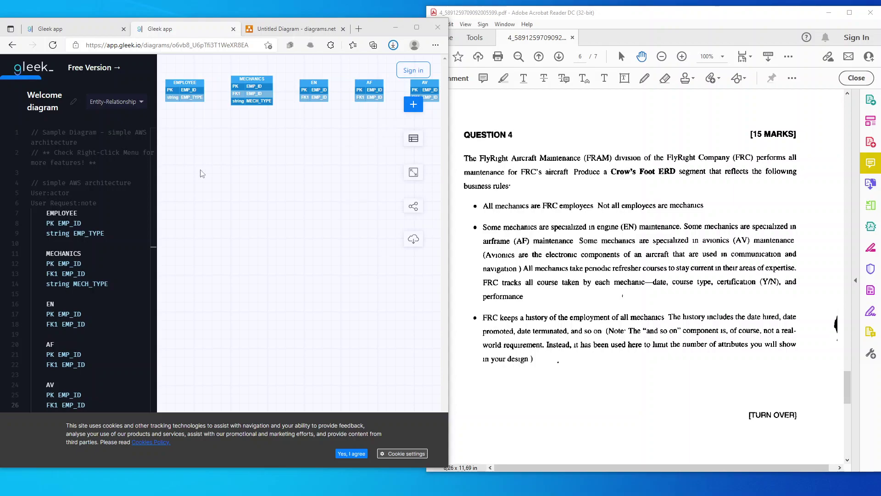
pyautogui.scroll(-1, 110, 342)
pyautogui.scroll(-2, 109, 342)
# Paste a TRAINING entity with TRN_ID and TRN_DES after AV, then maximize the browser.
pyautogui.click(98, 295)
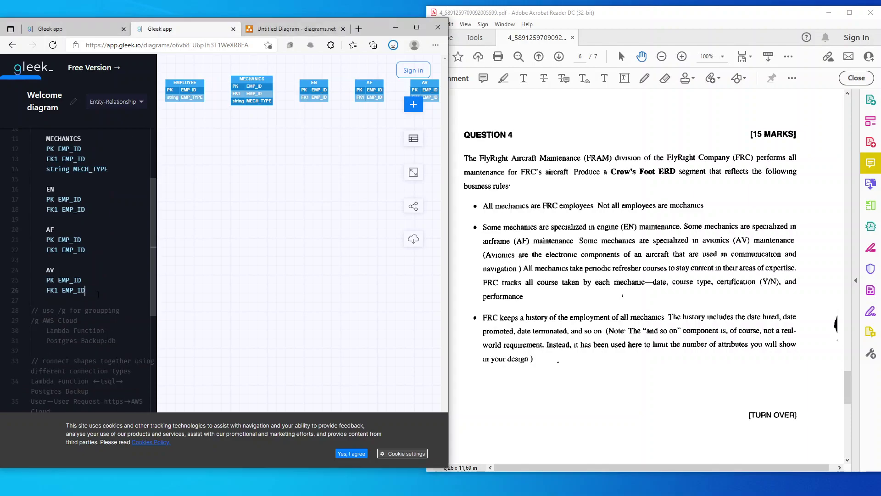
pyautogui.press('Return')
pyautogui.press('Return')
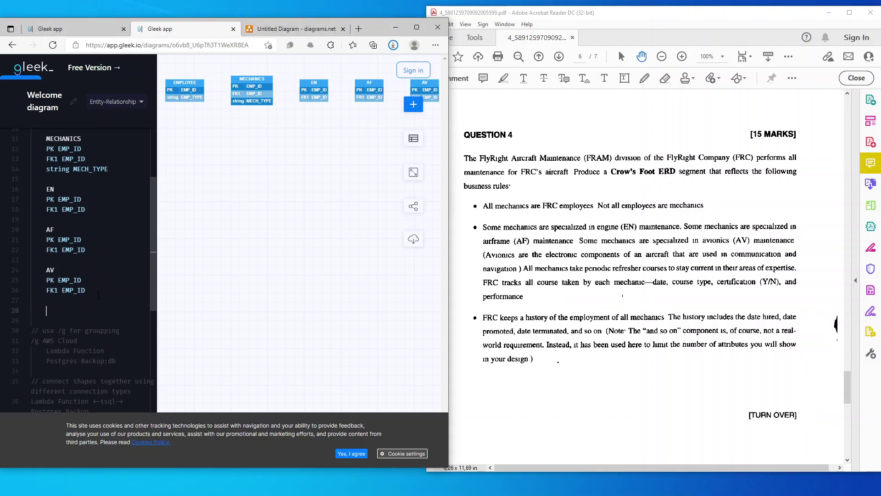
pyautogui.write('TRAINING PK TRN_ID string TRN_DES')
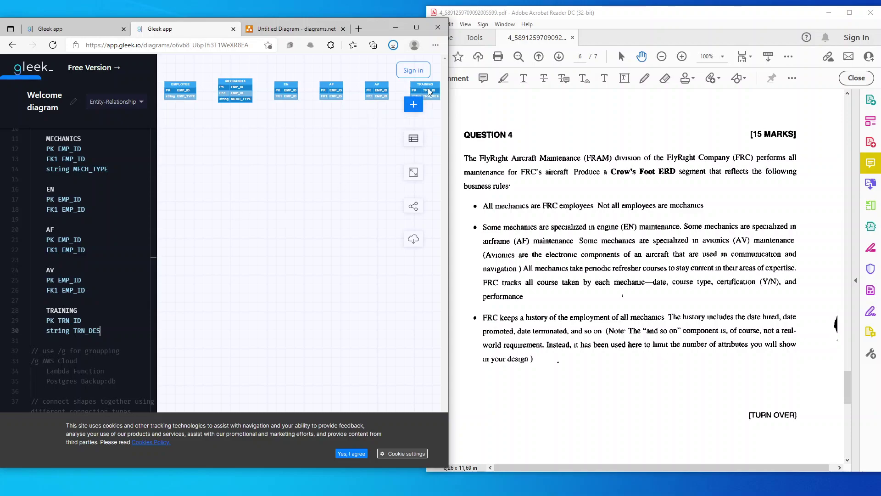
pyautogui.click(417, 27)
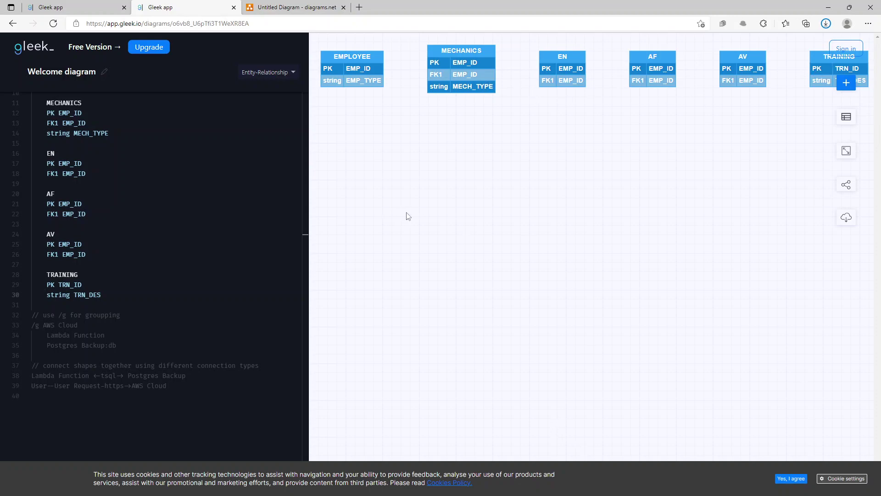
# Pan the canvas left to view TRAINING, then restore the browser beside the PDF.
pyautogui.moveTo(409, 216); pyautogui.dragTo(367, 213)
pyautogui.moveTo(309, 240); pyautogui.dragTo(172, 236)
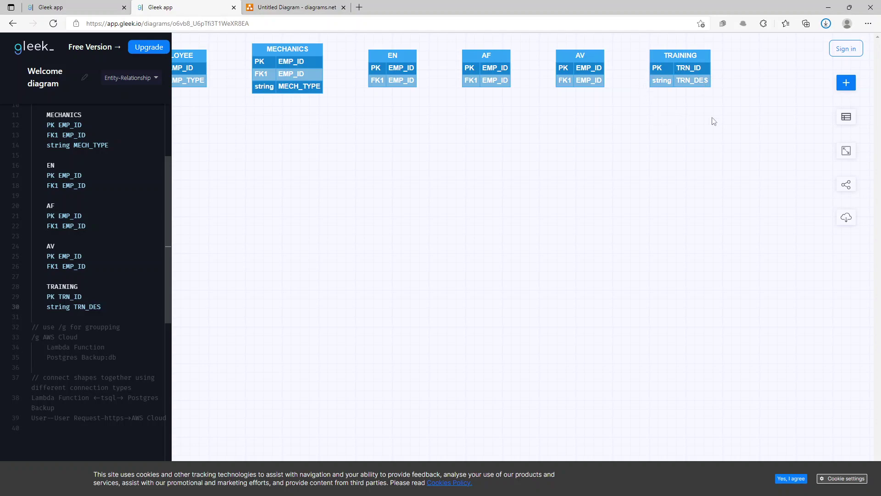
pyautogui.click(849, 7)
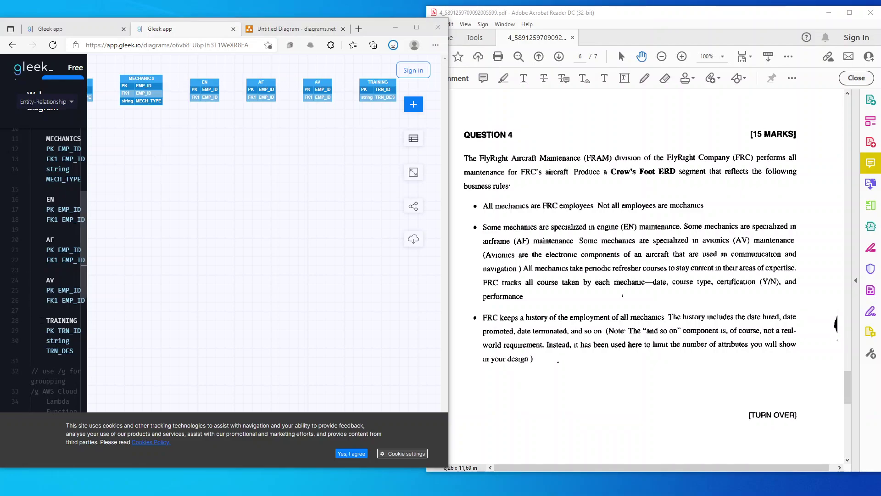
# Paste a MECHTRN entity (TRN_ID, EMP_ID, TRN_DATE, TRN_TYPE, TRN_CERT, TRN_PERF) before TRAINING, fixing its name and indent.
pyautogui.click(52, 311)
pyautogui.press('Return')
pyautogui.press('Return')
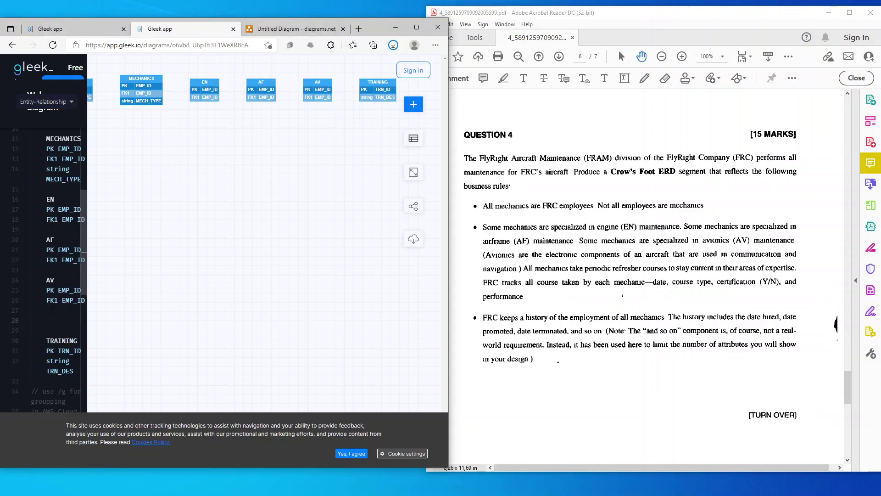
pyautogui.write('MECHTRN     PK TRN_ID     FK1 TRN_ID     PK EMP_ID     FK2 EMP_ID     date TRN_DATE     string TRN_TYPE     char TRN_CERT     string TRN_PERF')
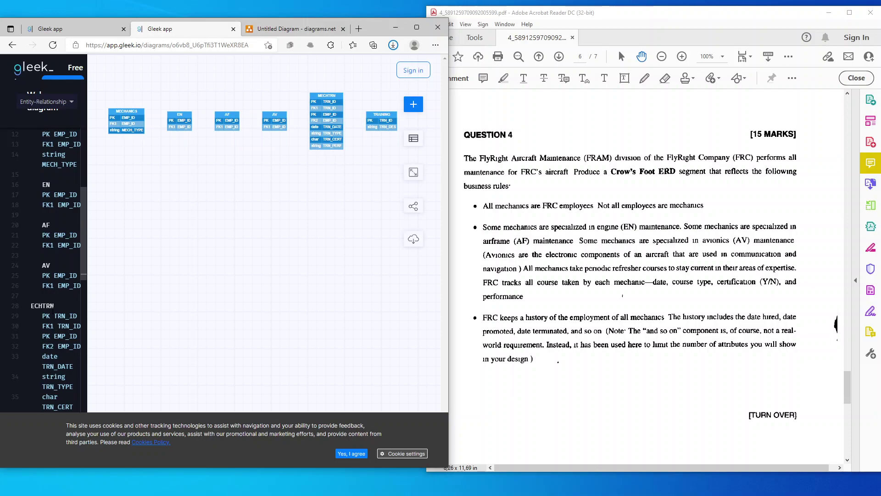
pyautogui.press('Home')
pyautogui.write('M')
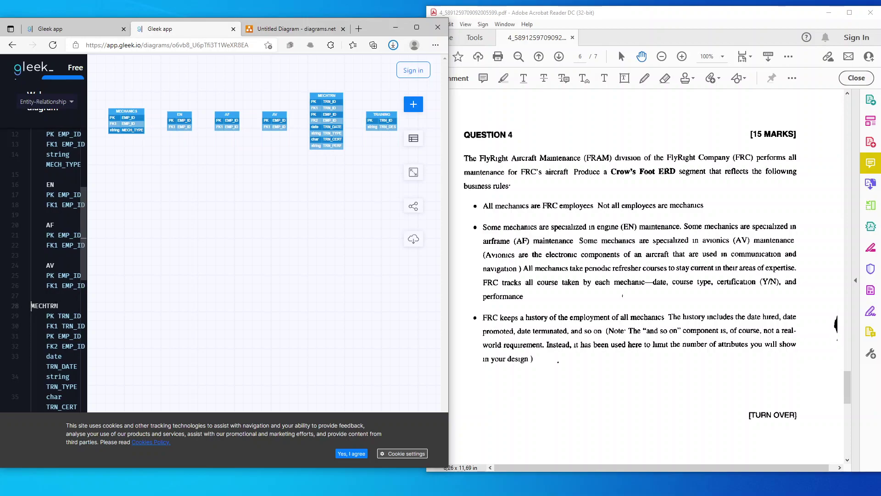
pyautogui.press('Tab')
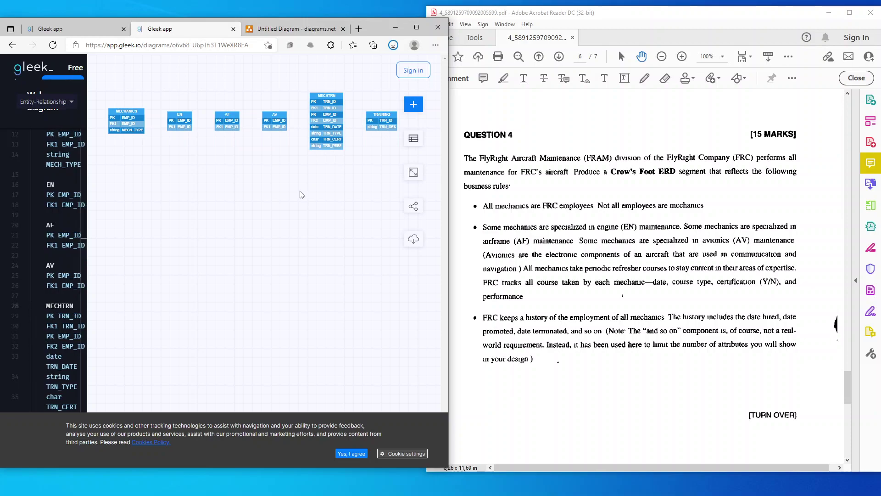
pyautogui.click(416, 27)
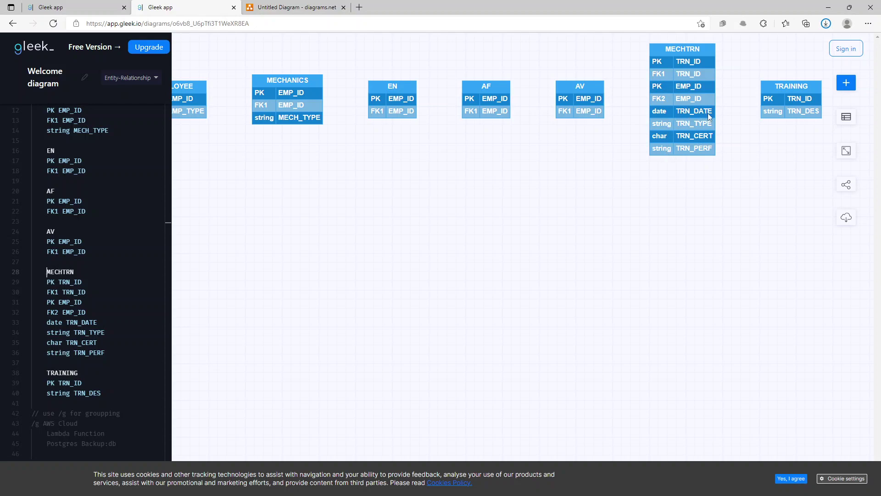
# Jump to the MECHTRN definition on line 28, then restore the window beside the PDF.
pyautogui.click(686, 136)
pyautogui.click(850, 8)
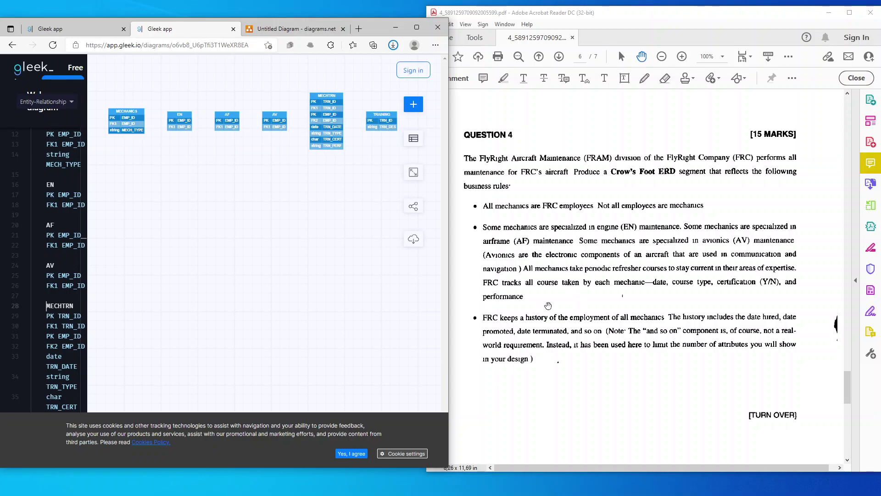
pyautogui.scroll(-1, 548, 306)
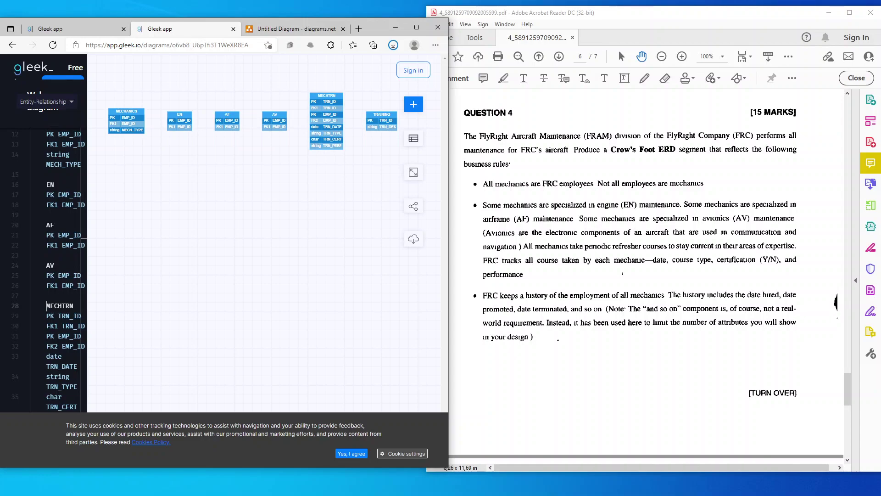
pyautogui.hotkey('alt', 'Tab')
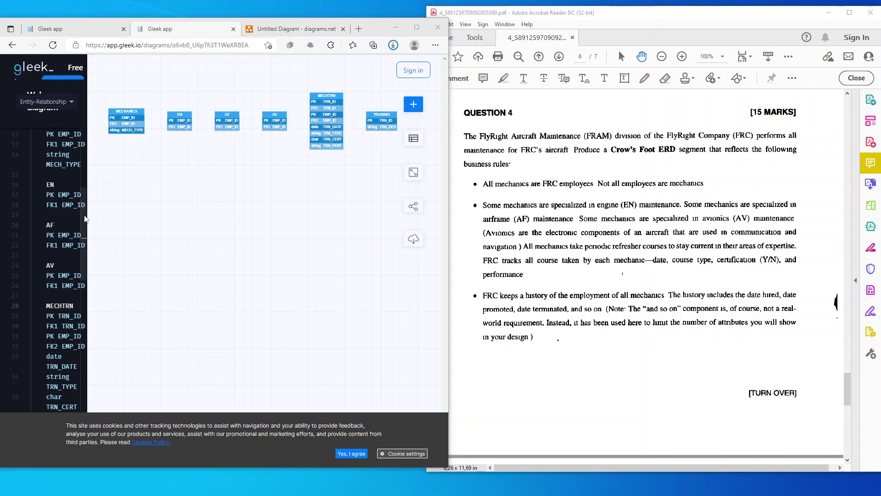
# Paste a JOBHIST entity after TRAINING with company name, hire, promotion, termination dates and last position.
pyautogui.click(417, 27)
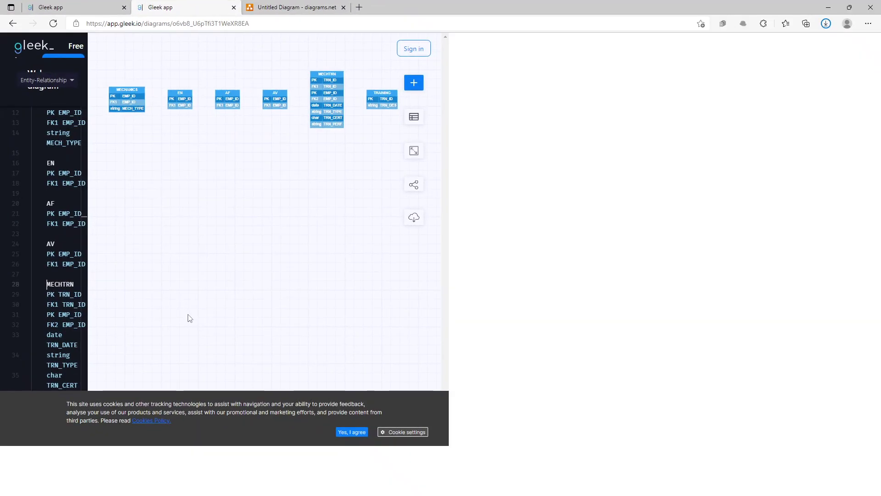
pyautogui.scroll(-1, 118, 331)
pyautogui.click(110, 367)
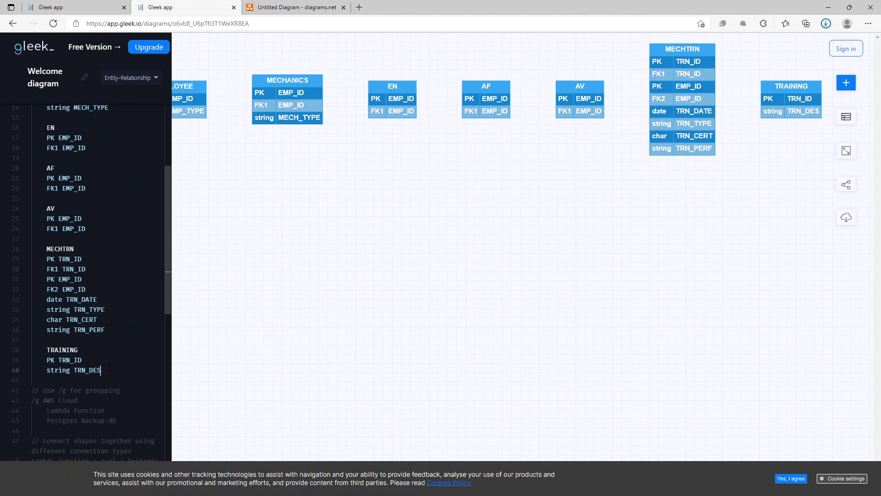
pyautogui.press('Return')
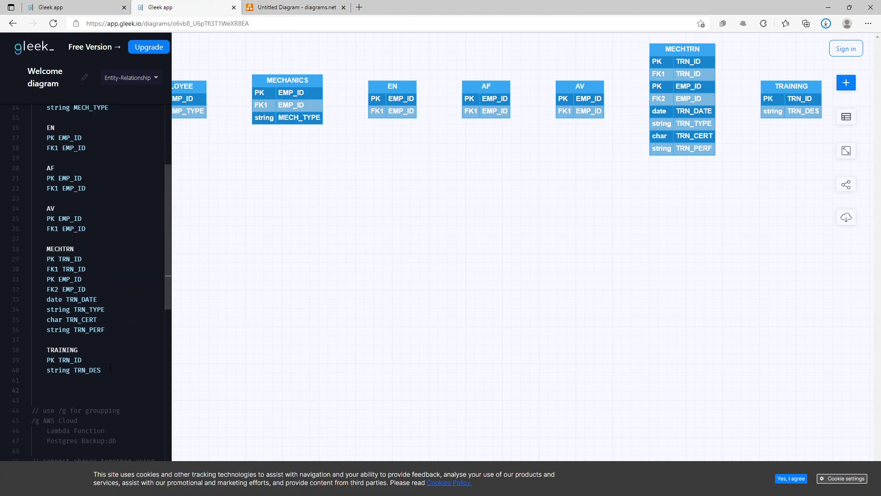
pyautogui.write('JOBHIST PK JOBHIST_ID FK1 EMP_ID string COMPANY_NAME date DATE_HIRED date DATE_PROMOTED date DATE_TERMINATED string LAST_POSITION')
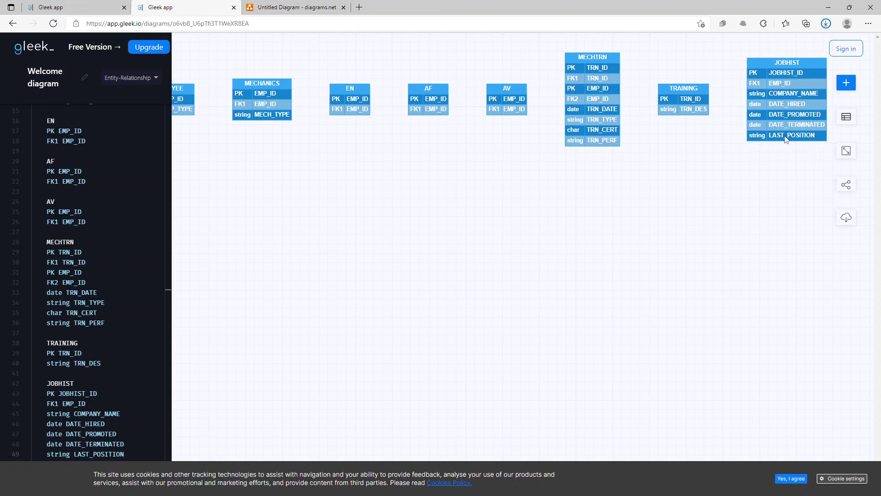
pyautogui.click(849, 7)
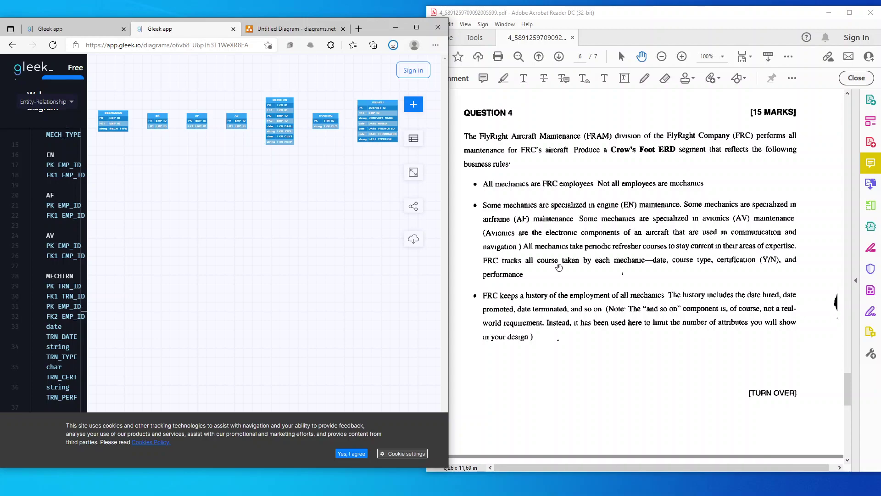
# Maximize the Edge window so the Gleek diagram fills the screen.
pyautogui.click(416, 27)
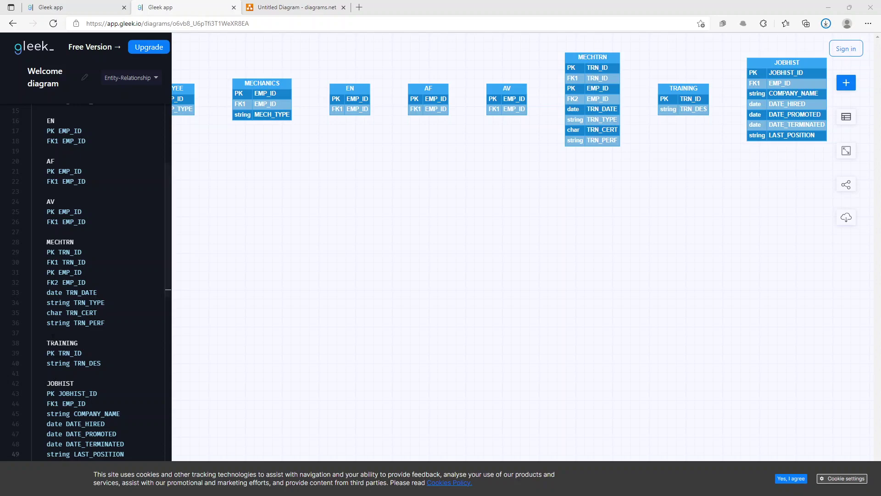
# Below LAST_POSITION, add the relationship MECHANICS {1}-has-{0..n} MECHTRN.
pyautogui.scroll(-3, 130, 319)
pyautogui.click(129, 319)
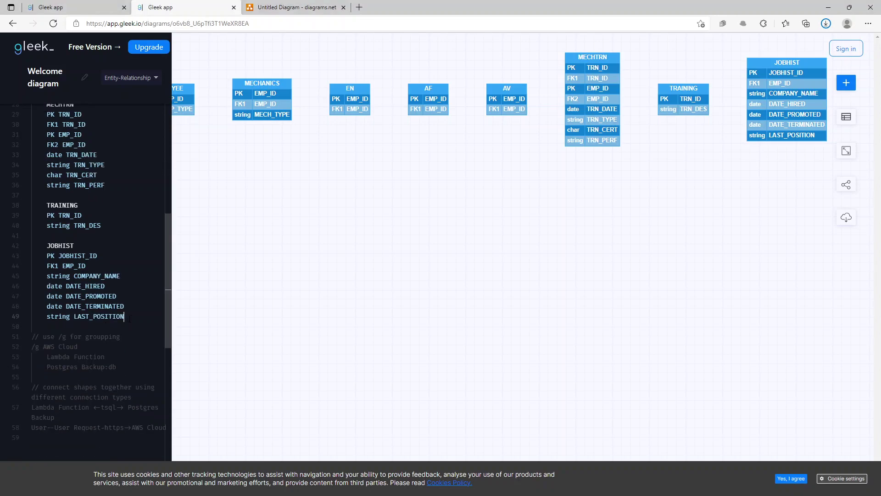
pyautogui.press('Return')
pyautogui.press('Return')
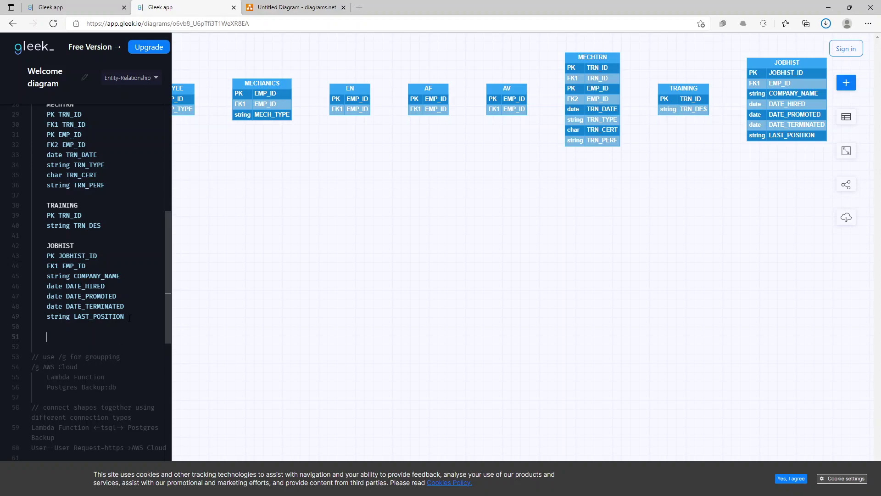
pyautogui.write('MECHANICS {1}-has-{0..n} MECHTRN')
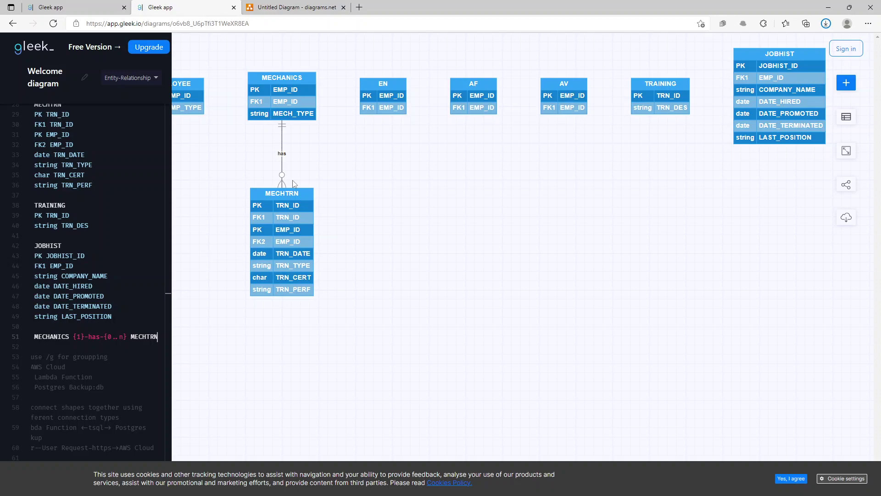
# Start a new line after the MECHANICS relationship on line 51.
pyautogui.click(157, 337)
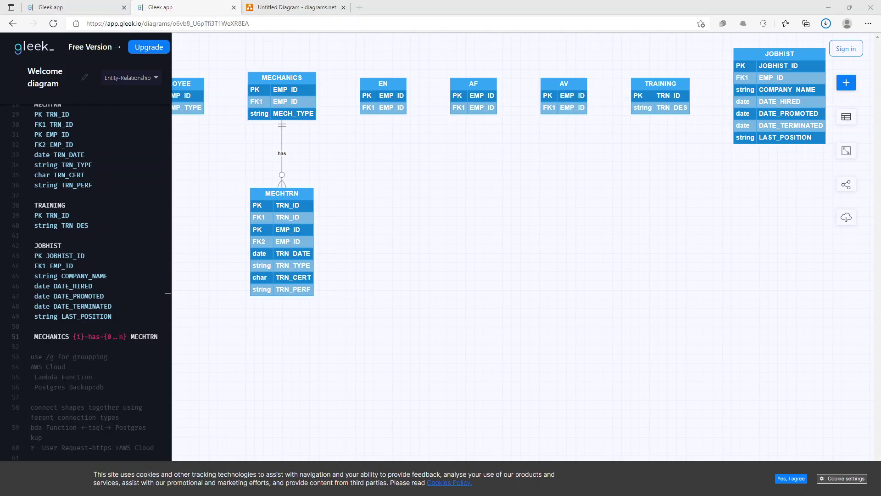
pyautogui.click(153, 339)
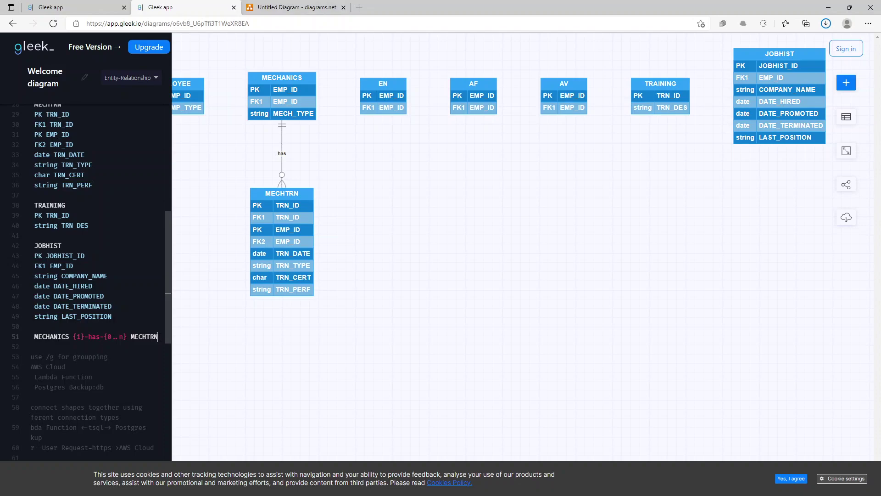
pyautogui.press('Return')
# Add MECHTRN {0..n}-has-{1} TRAINING on line 52, leaving line 53 ready.
pyautogui.write('MECHTRN {0..n}-has-{1} TRAINING')
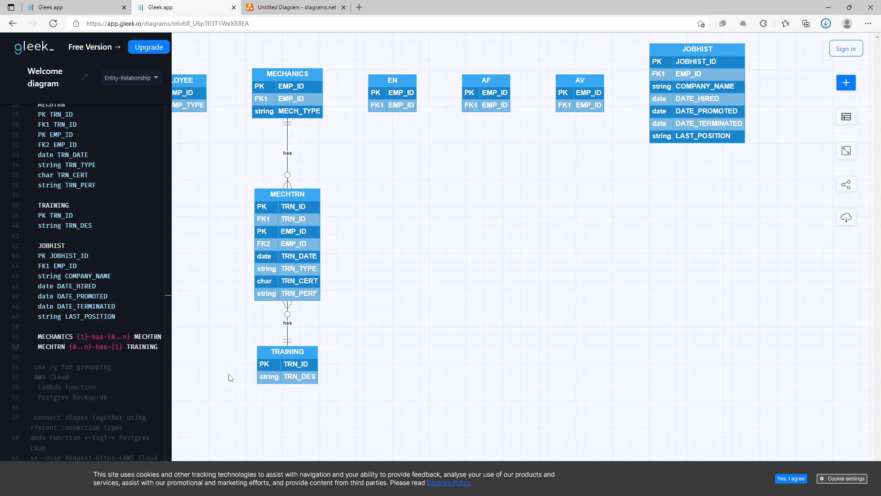
pyautogui.press('Return')
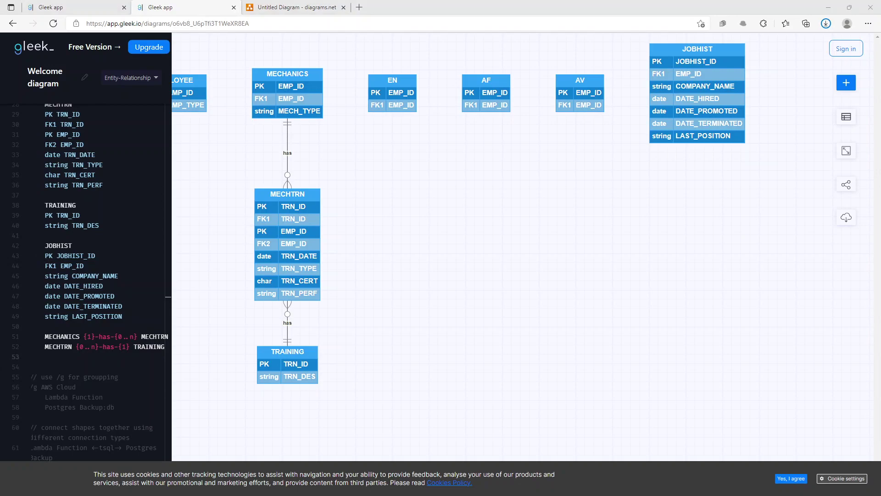
pyautogui.click(66, 359)
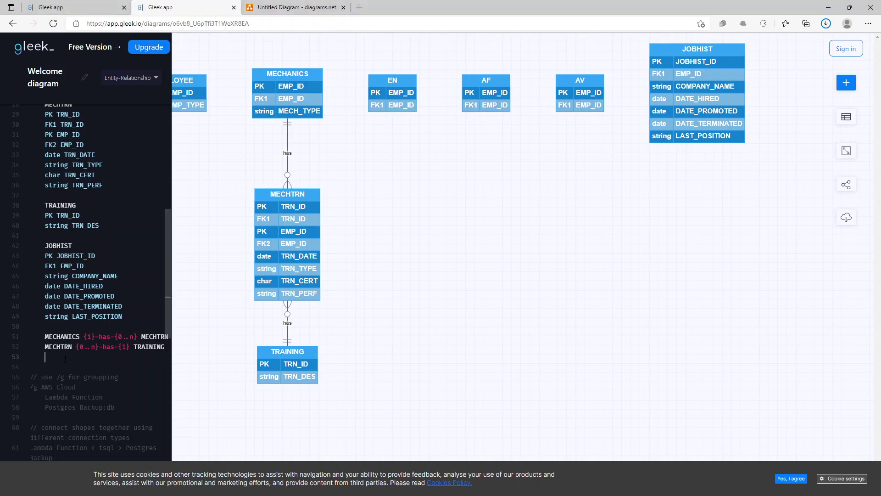
# Add EMPLOYEE {1}--{0..n} JOBHIST and pan to show MECHANICS, MECHTRN and TRAINING.
pyautogui.write('EMPLOYEE {1}--{0..n} JOBHIST')
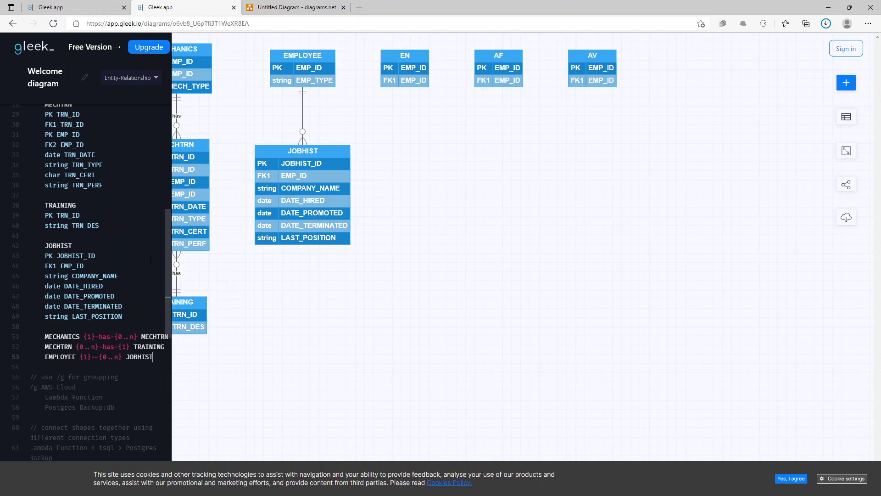
pyautogui.moveTo(340, 281); pyautogui.dragTo(481, 285)
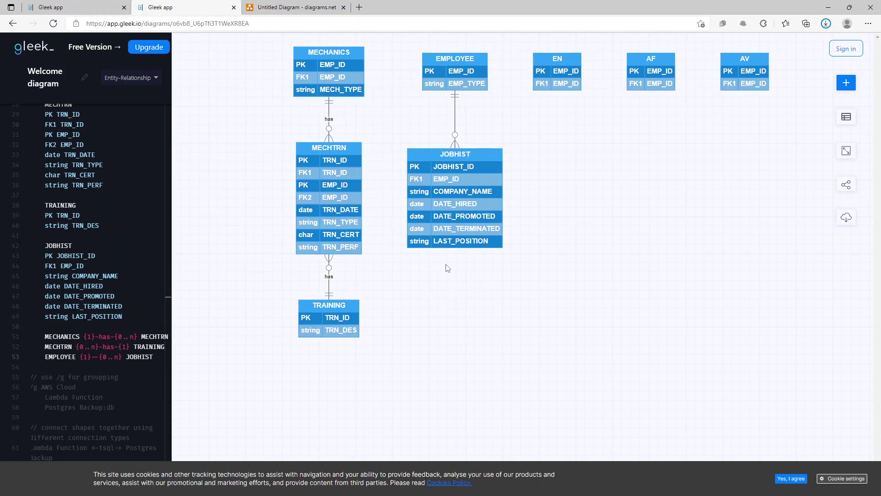